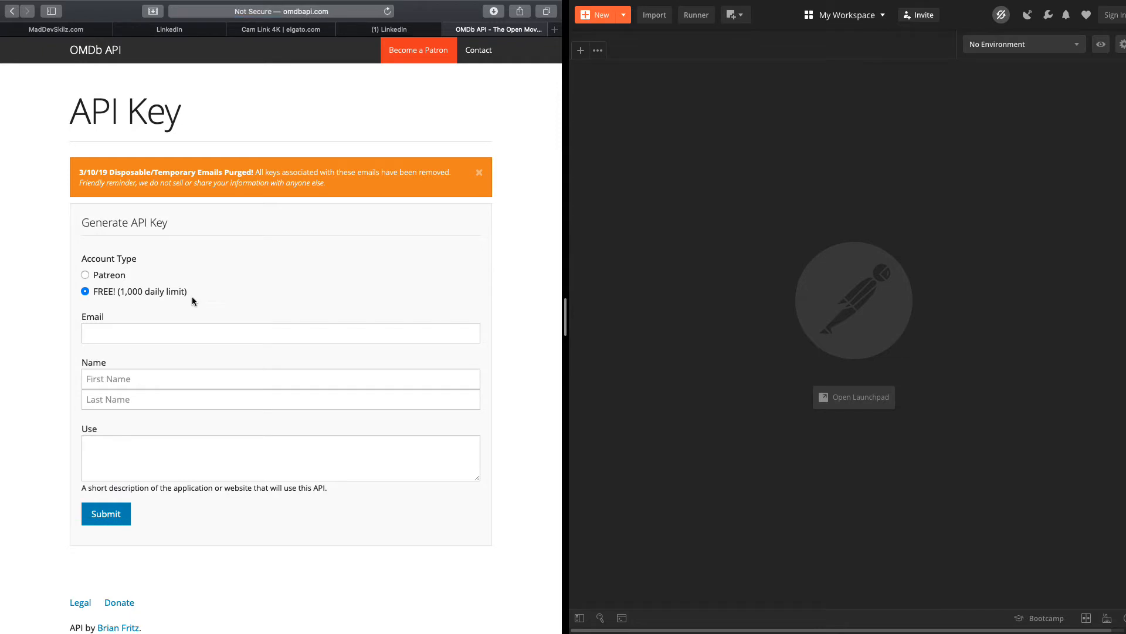
Fill in the e-mail, first and last name, and use 'Doing a demo for my YouTube channel', then submit
left_click(186, 334)
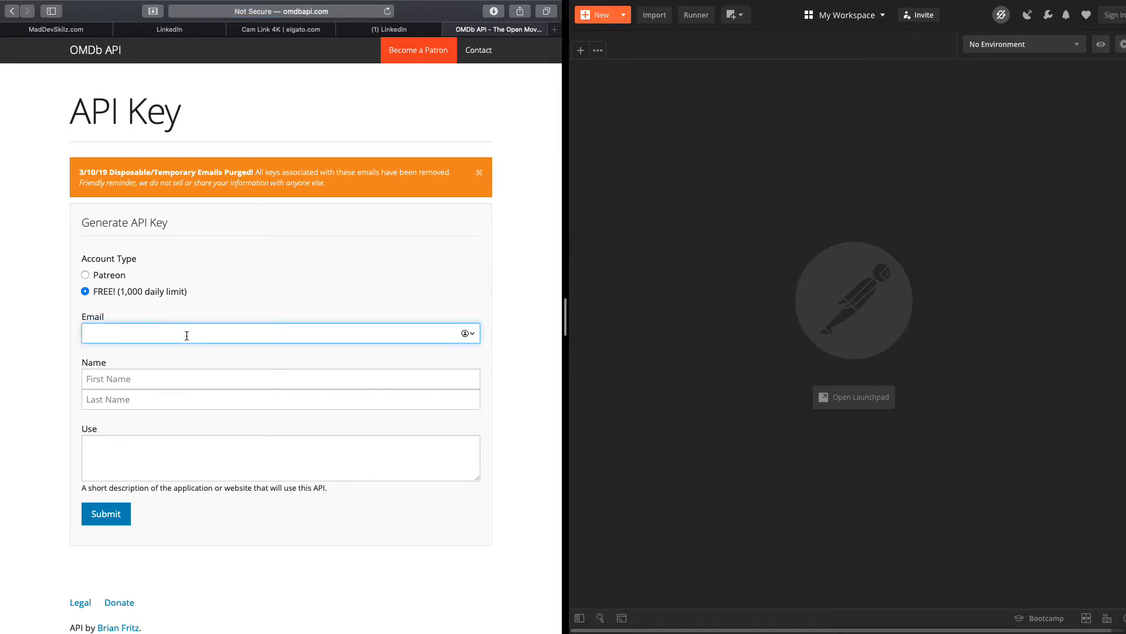
key("Tab")
key("Tab")
key("Tab")
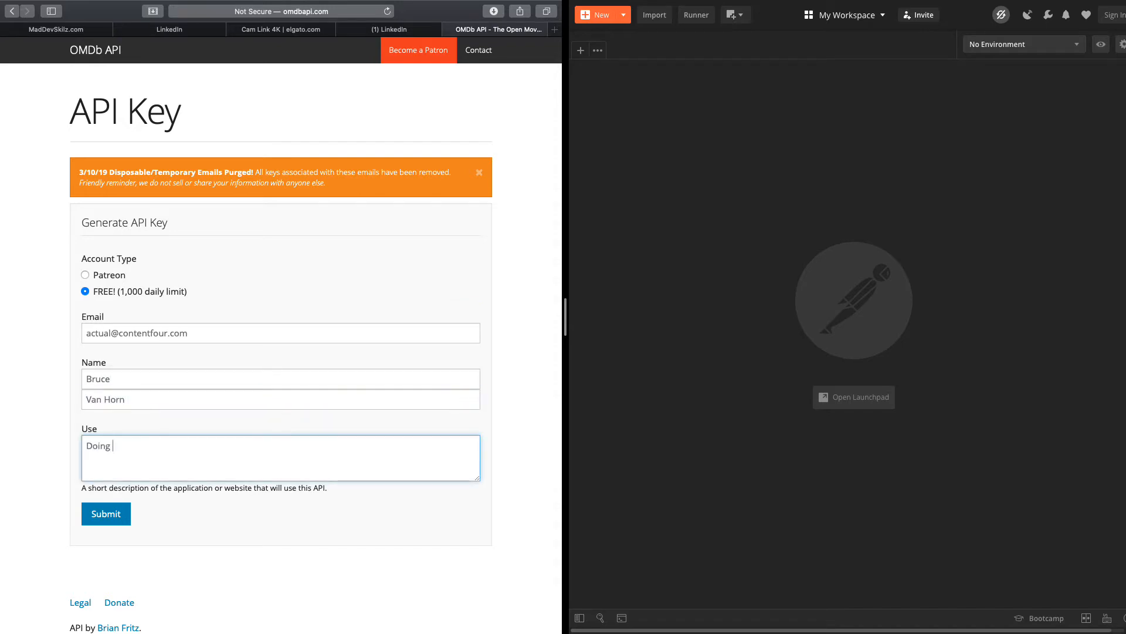
left_click(105, 513)
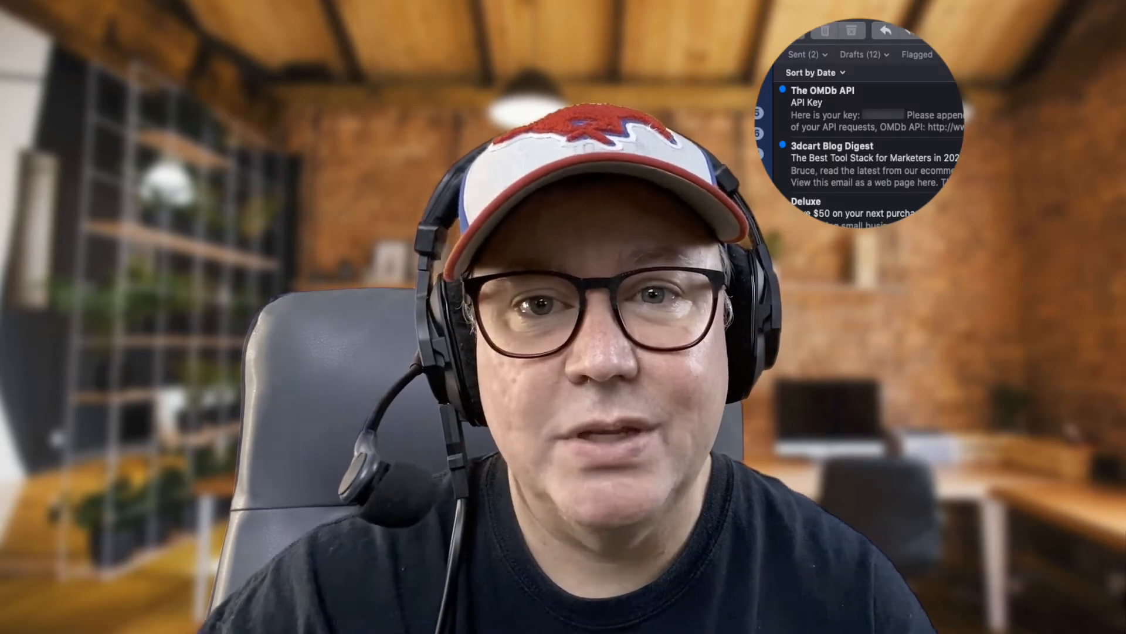
Open the OMDb key e-mail and paste the key into the 'OMDB API KEY' Stickies note
left_click(920, 120)
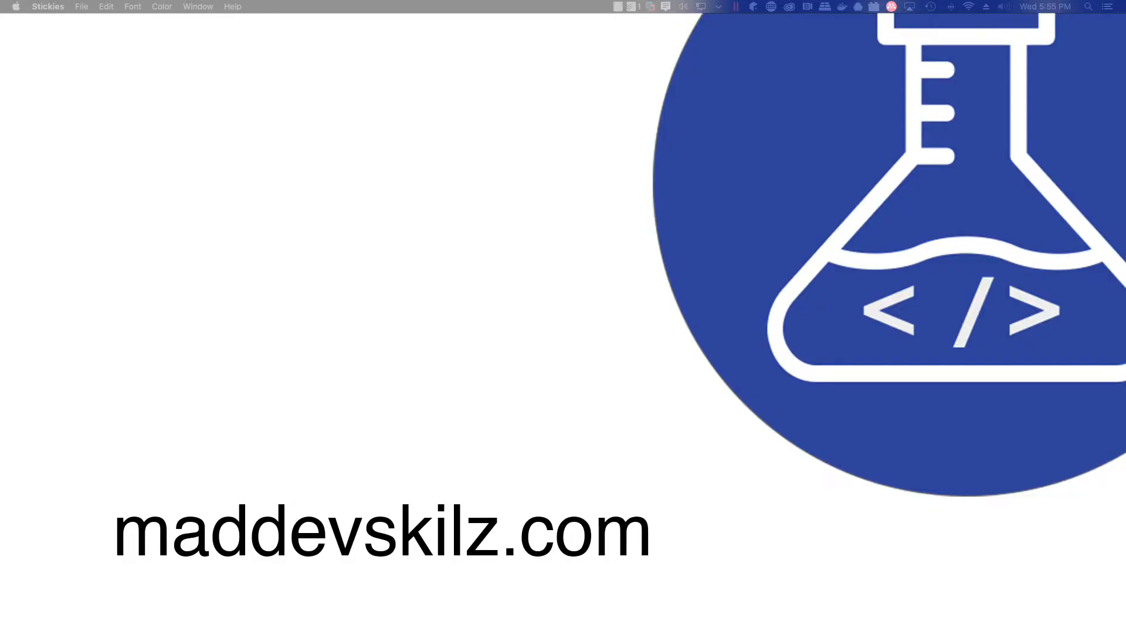
left_click_drag(1125, 282, 562, 131)
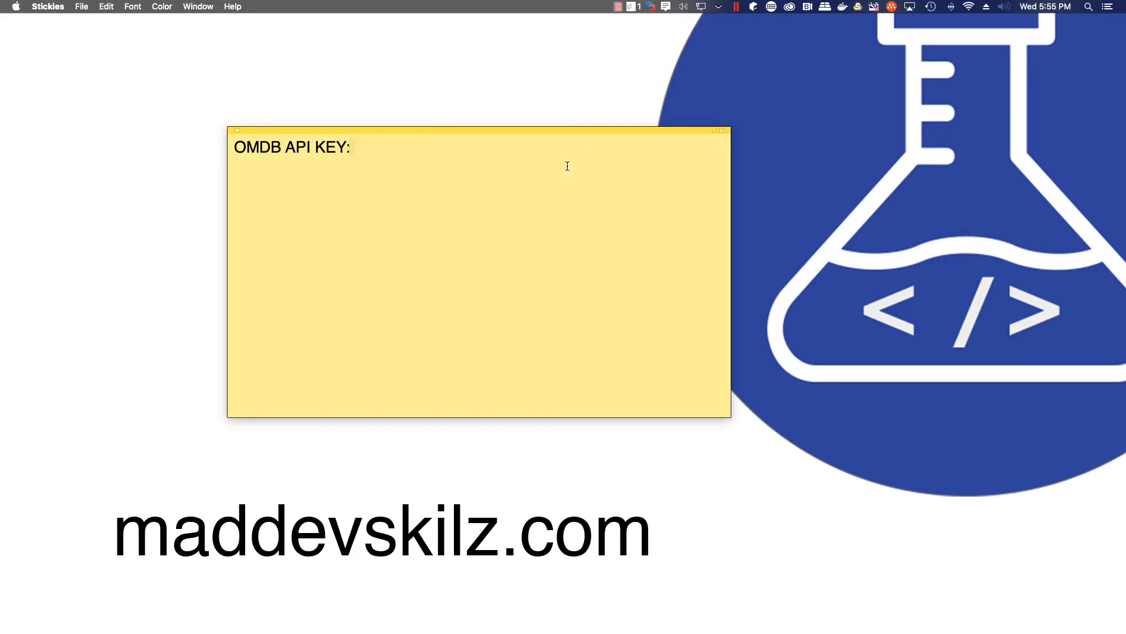
key("super+v")
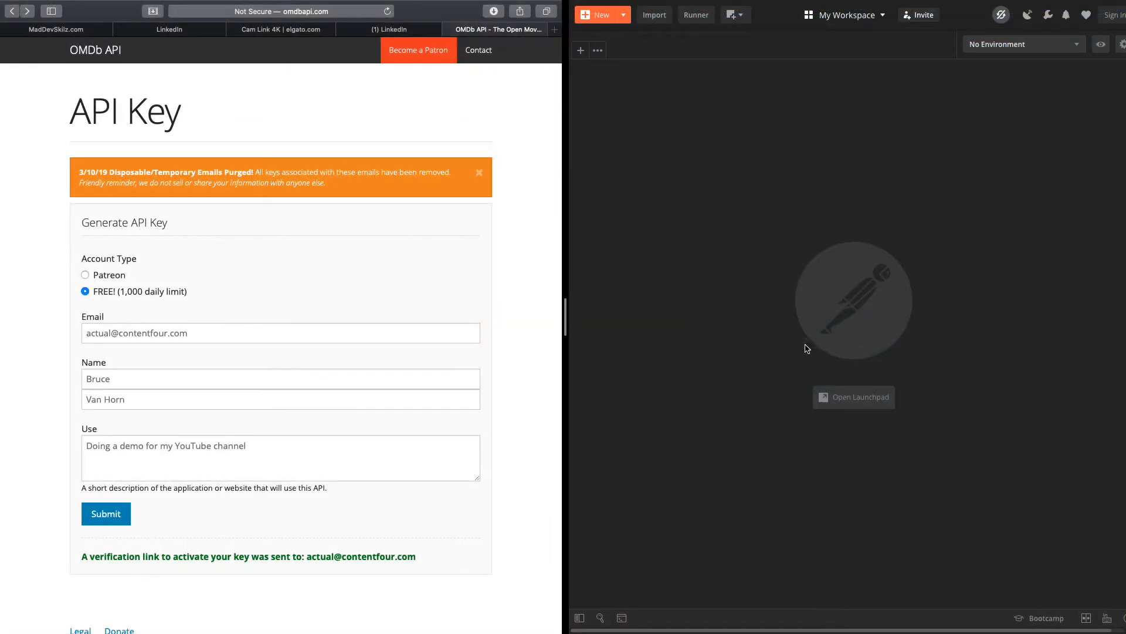
Go to the OMDb home page's Usage section and select the 'Send all data requests to' URL
left_click(106, 57)
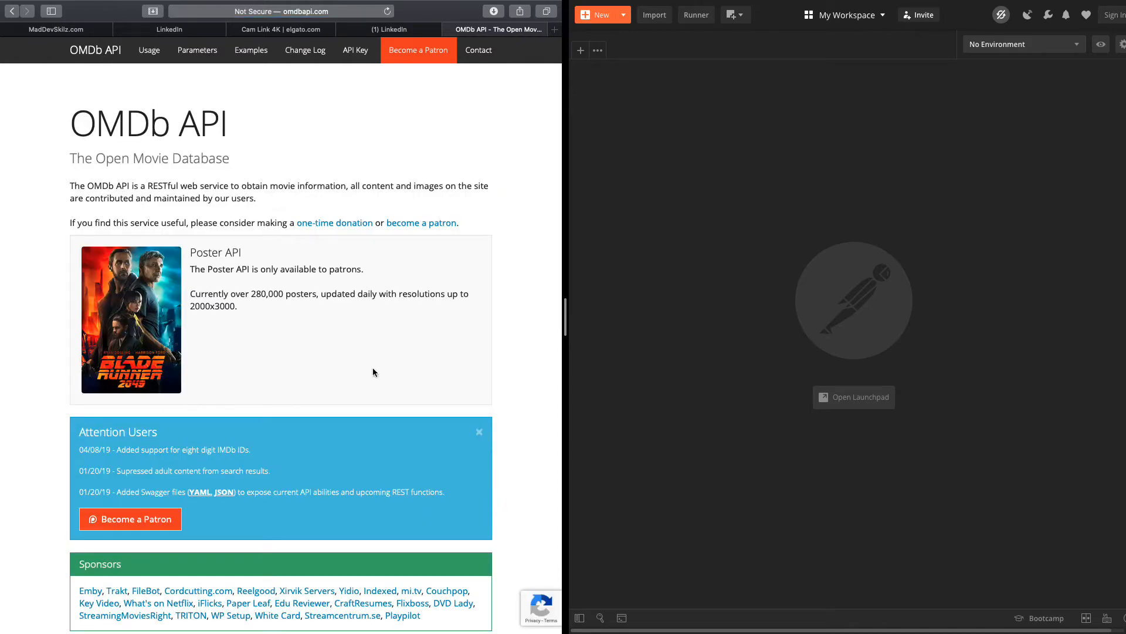
scroll(373, 372, "down", 5)
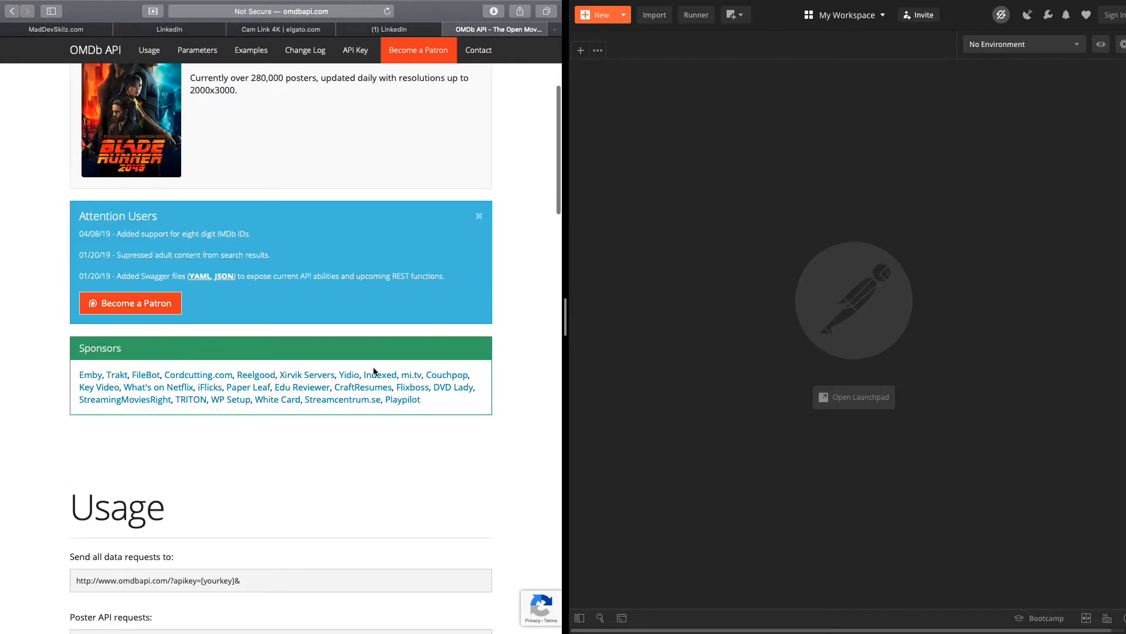
scroll(374, 371, "down", 8)
scroll(374, 366, "down", 2)
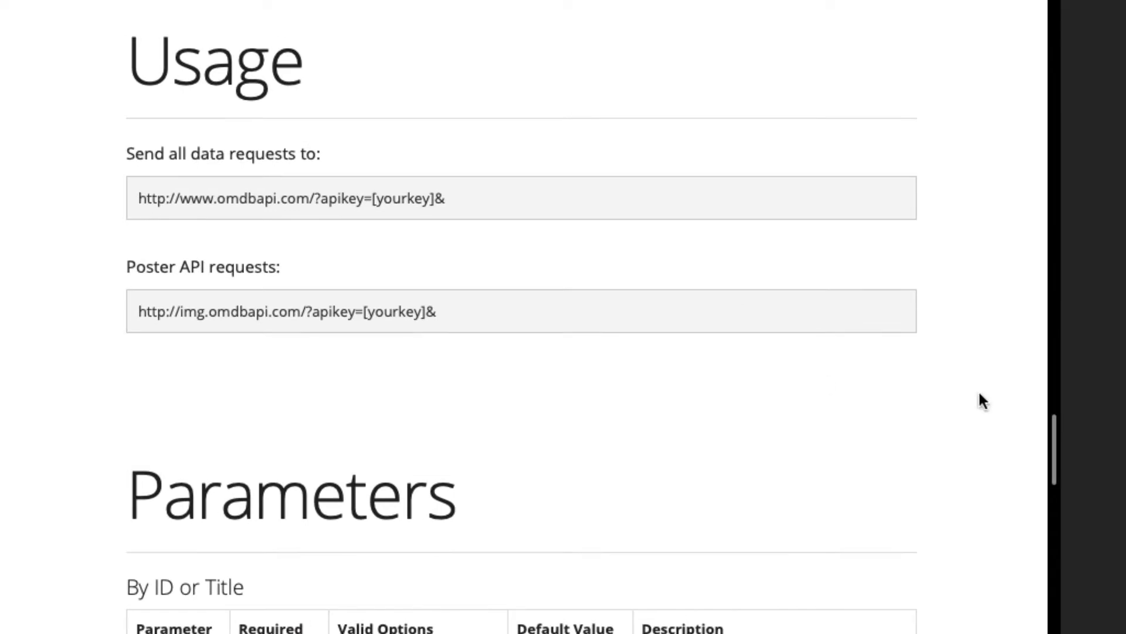
left_click_drag(503, 211, 56, 198)
key("ctrl+c")
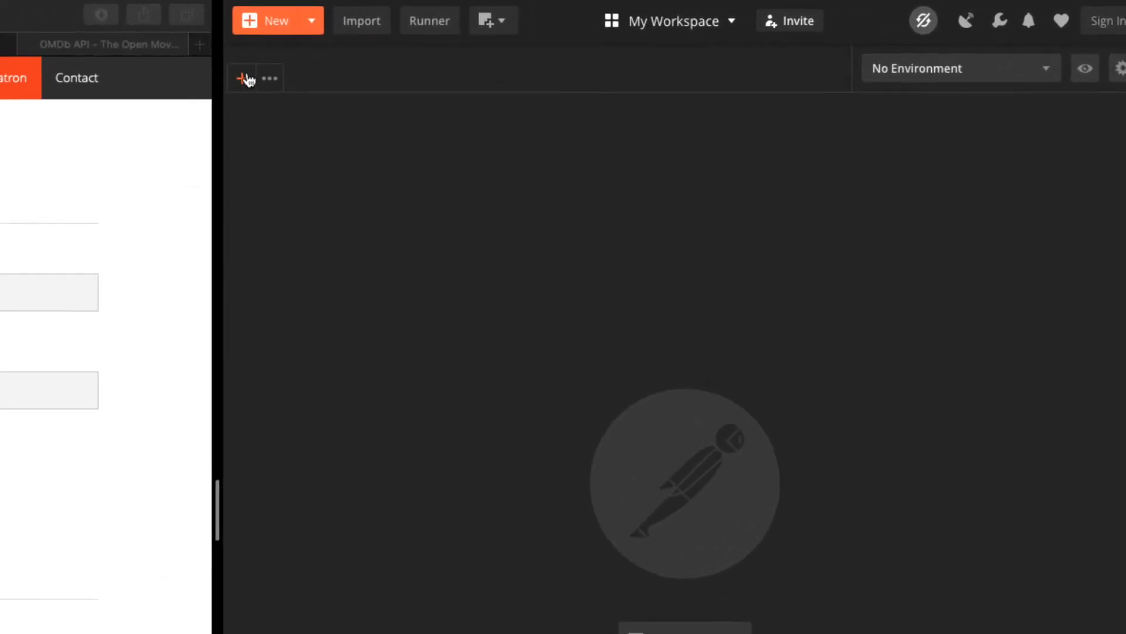
left_click(247, 77)
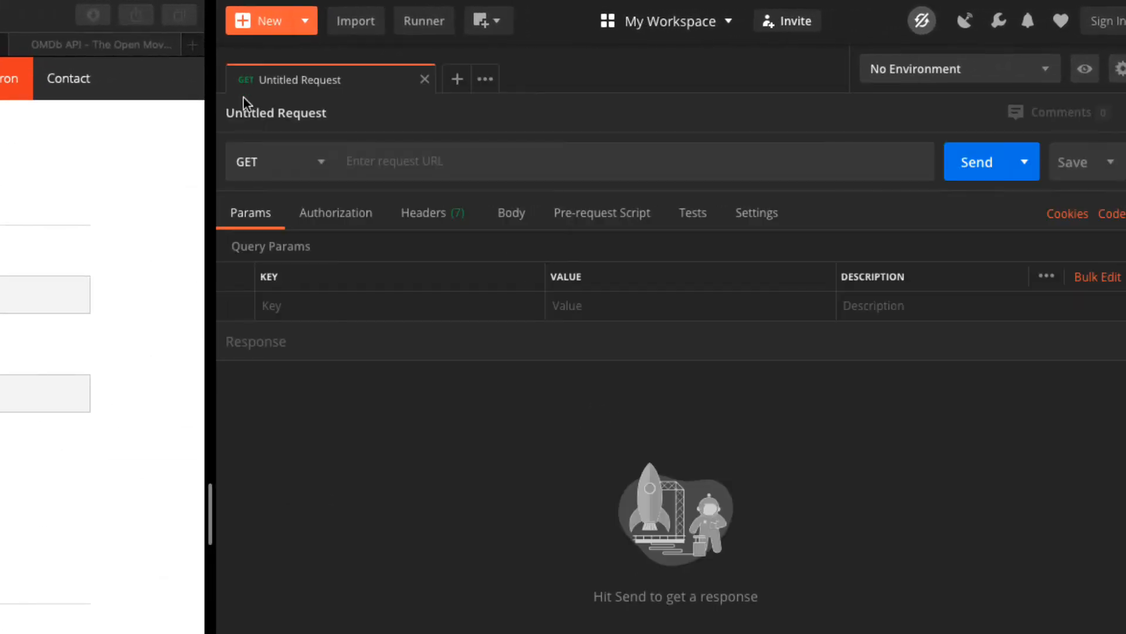
left_click(408, 163)
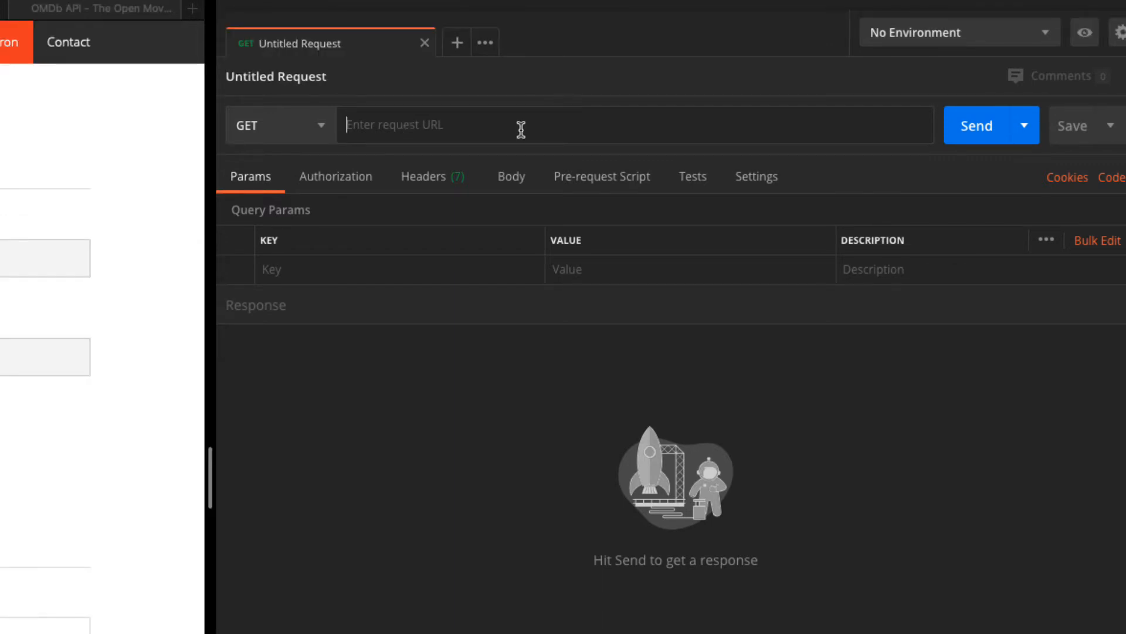
key("ctrl+v")
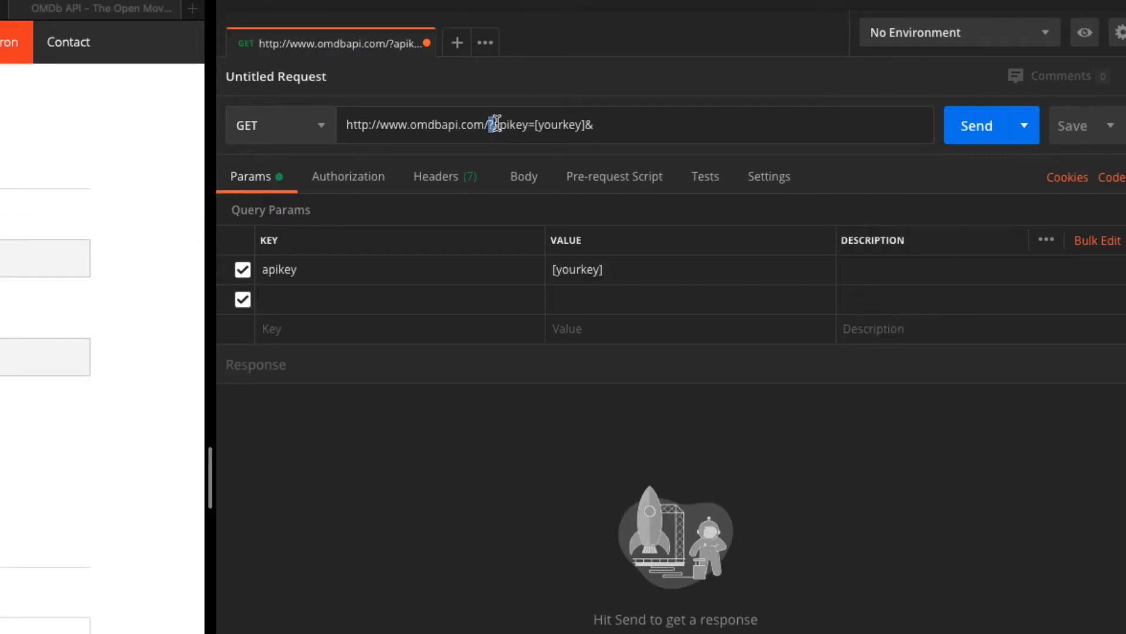
left_click_drag(489, 125, 612, 133)
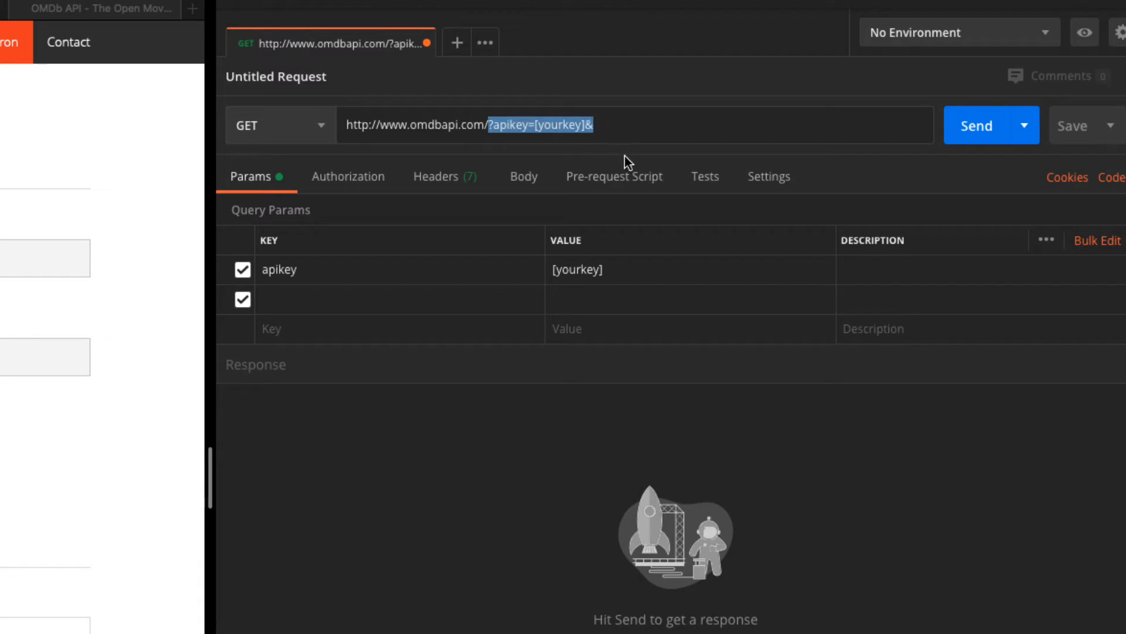
key("BackSpace")
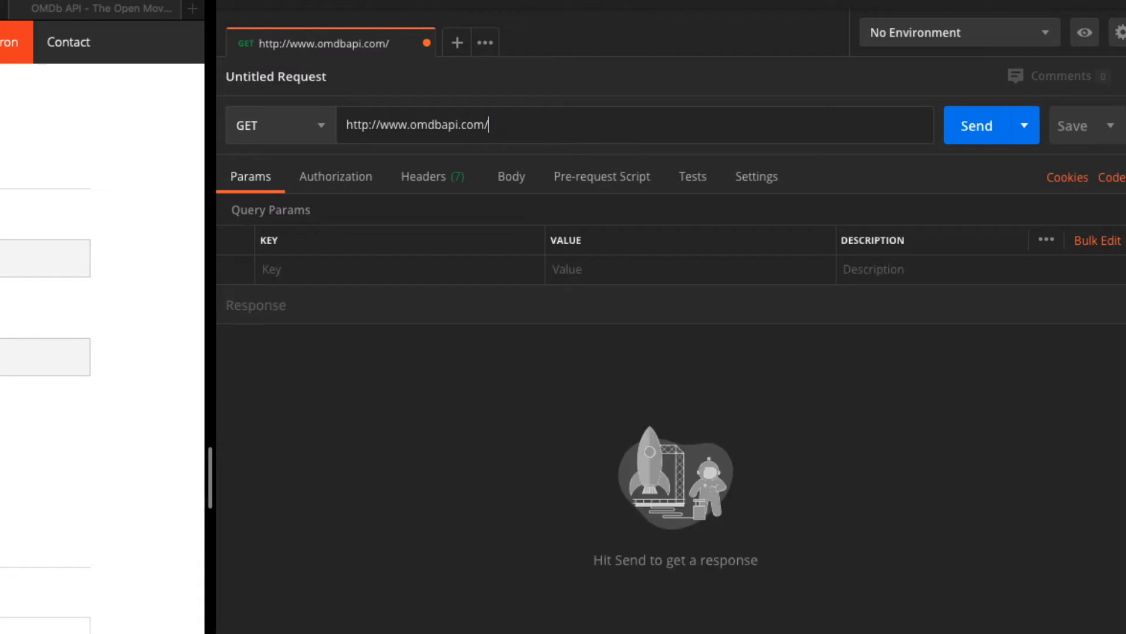
Add an apikey query parameter with the pasted API key as its value
left_click(500, 280)
type("apikey")
left_click(574, 270)
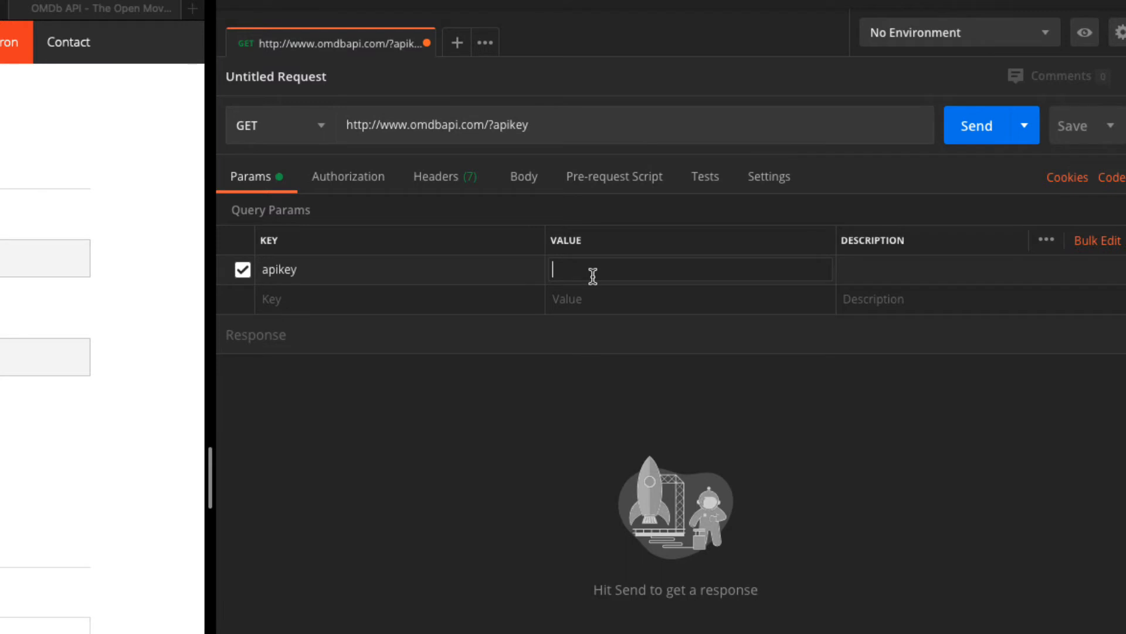
key("ctrl+v")
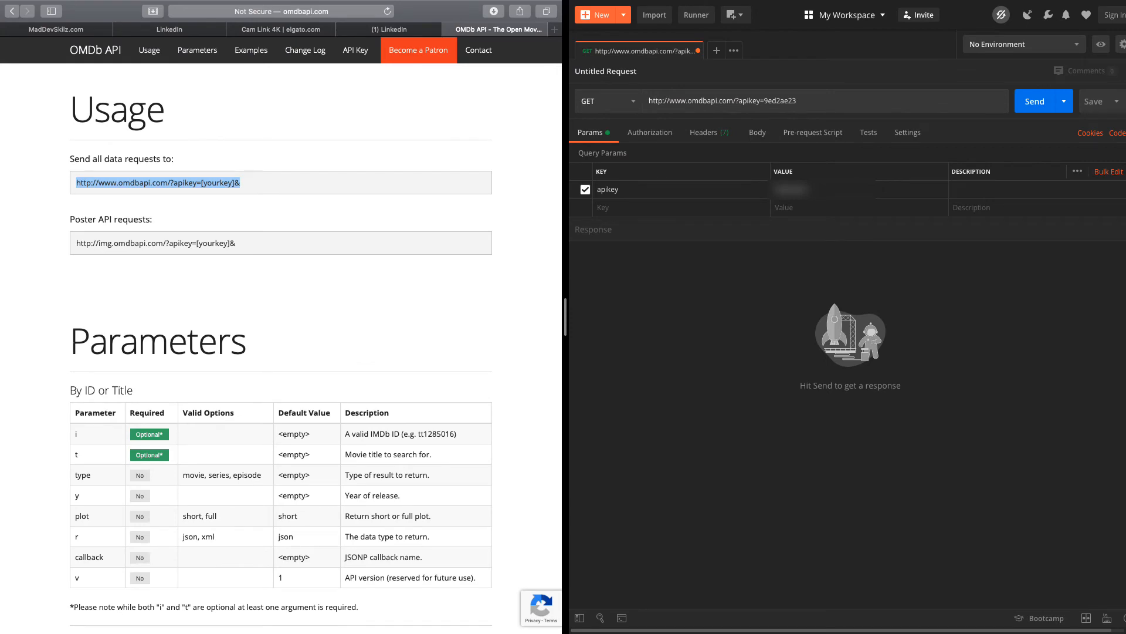
Enter a Params row with key t and value The+Cube
left_click(429, 307)
type("t")
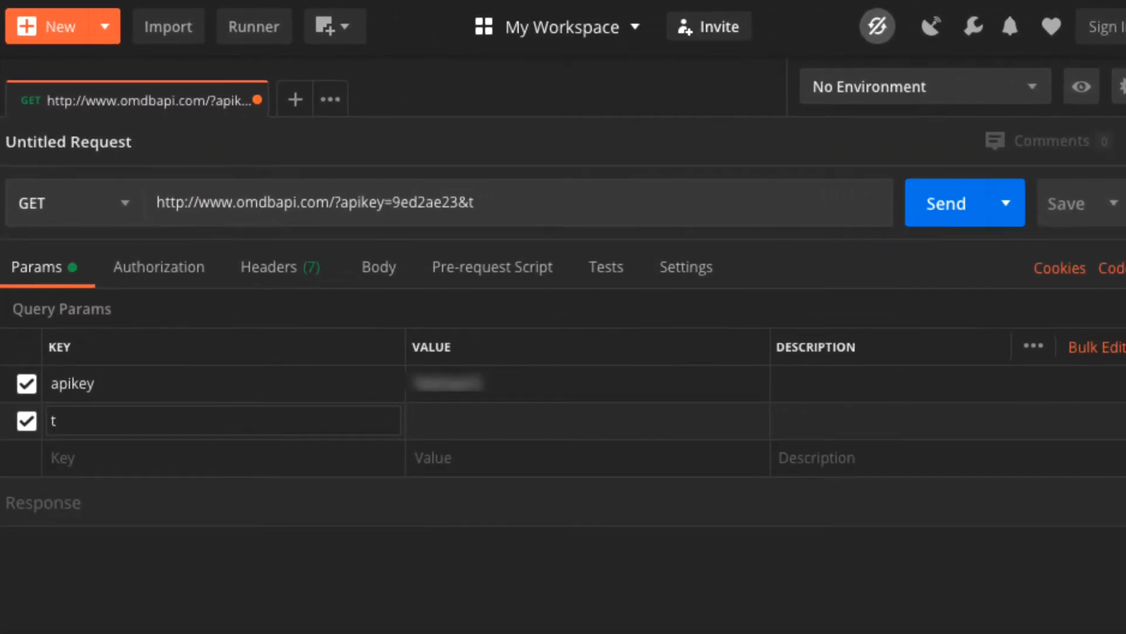
key("Tab")
type("The+Cube")
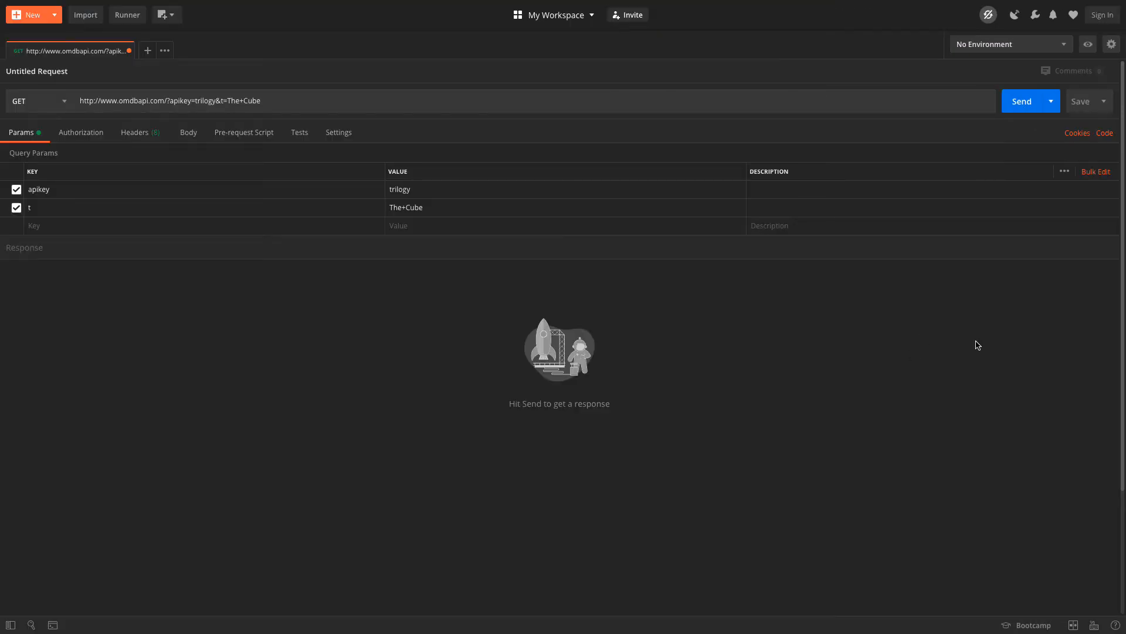
Add the plot=short parameter and send the request, getting 200 OK with The Cube's JSON
left_click(343, 227)
type("p")
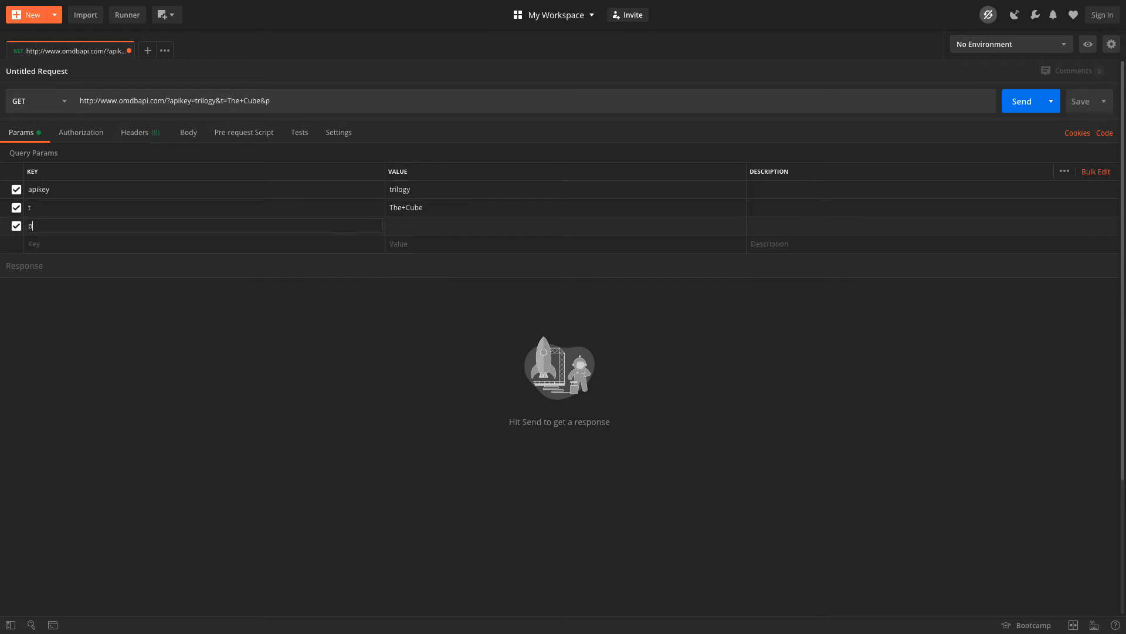
type("short")
left_click(1023, 103)
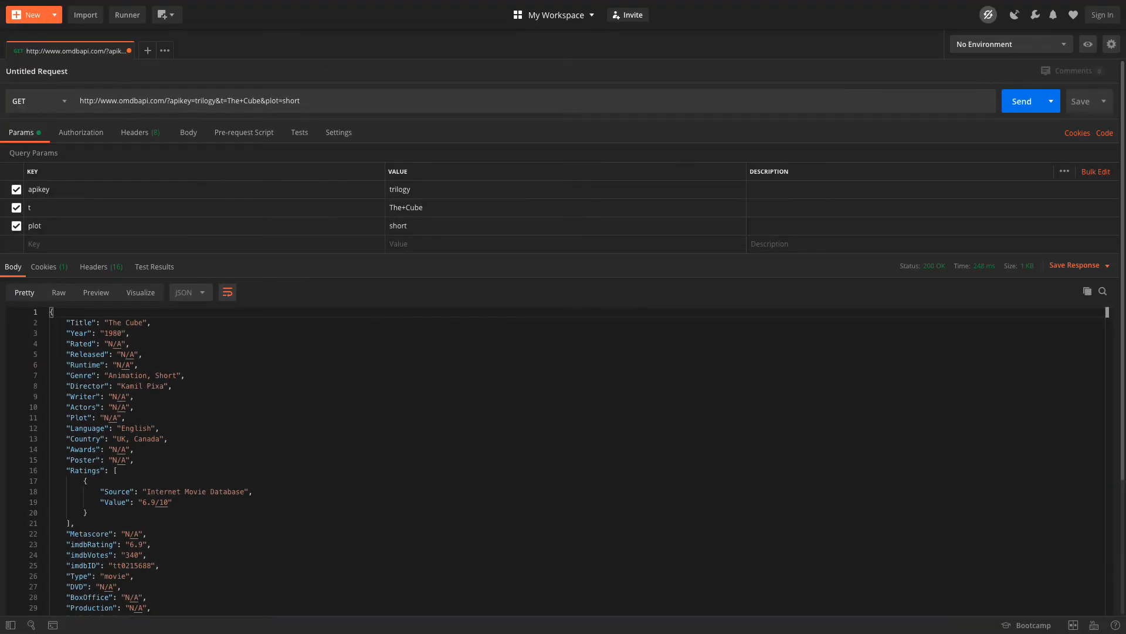
In the Headers tab, hide then re-show the 8 auto-generated headers
left_click(144, 134)
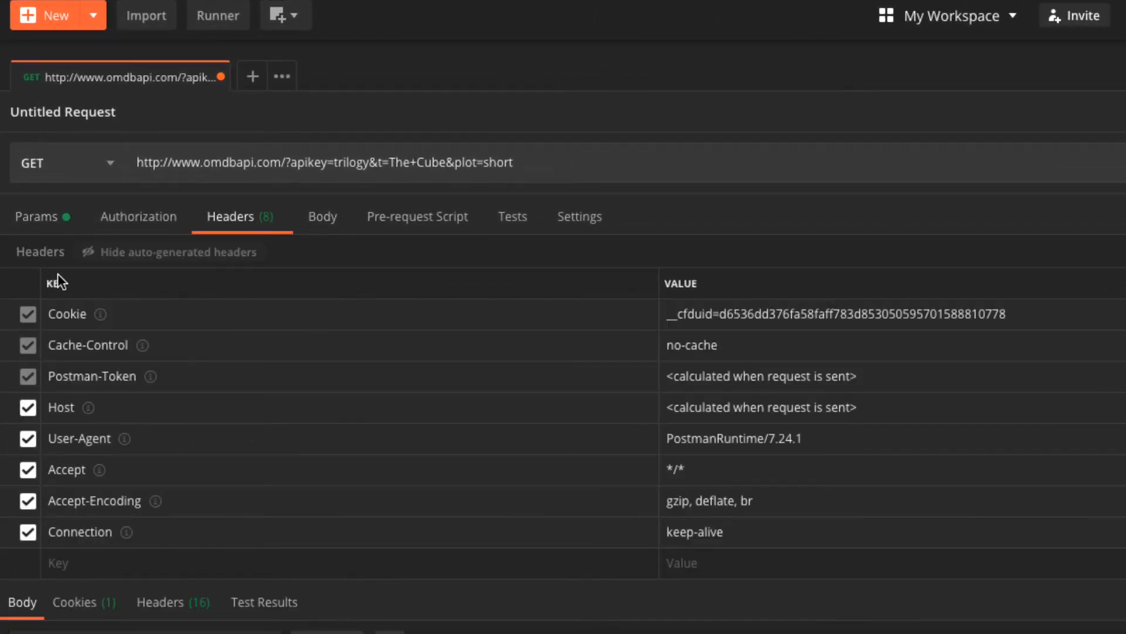
left_click(87, 259)
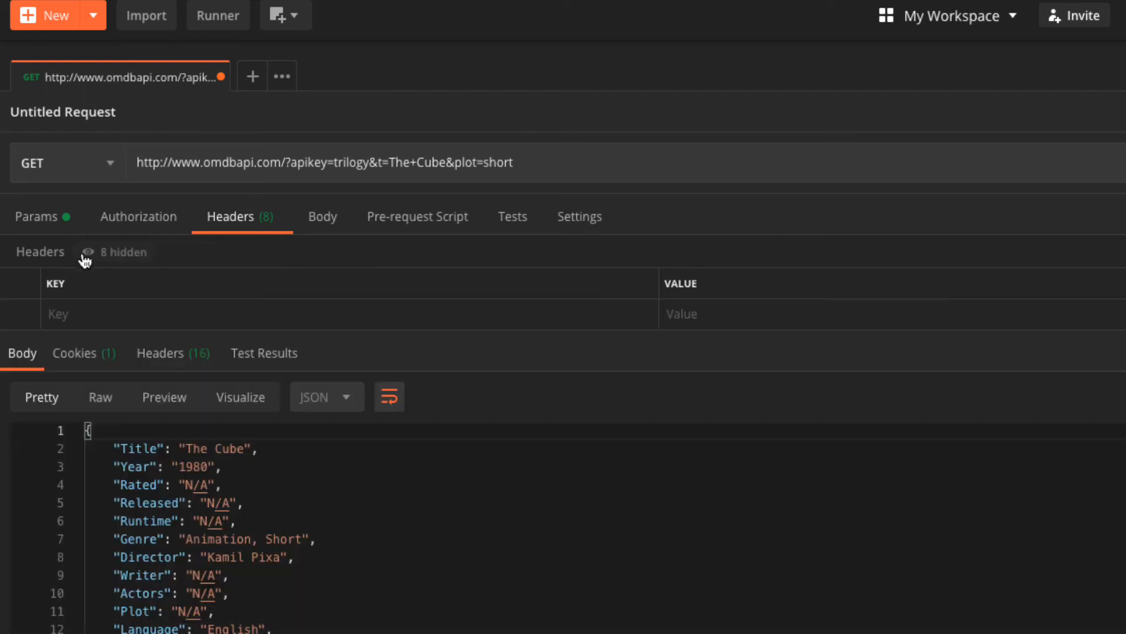
left_click(86, 259)
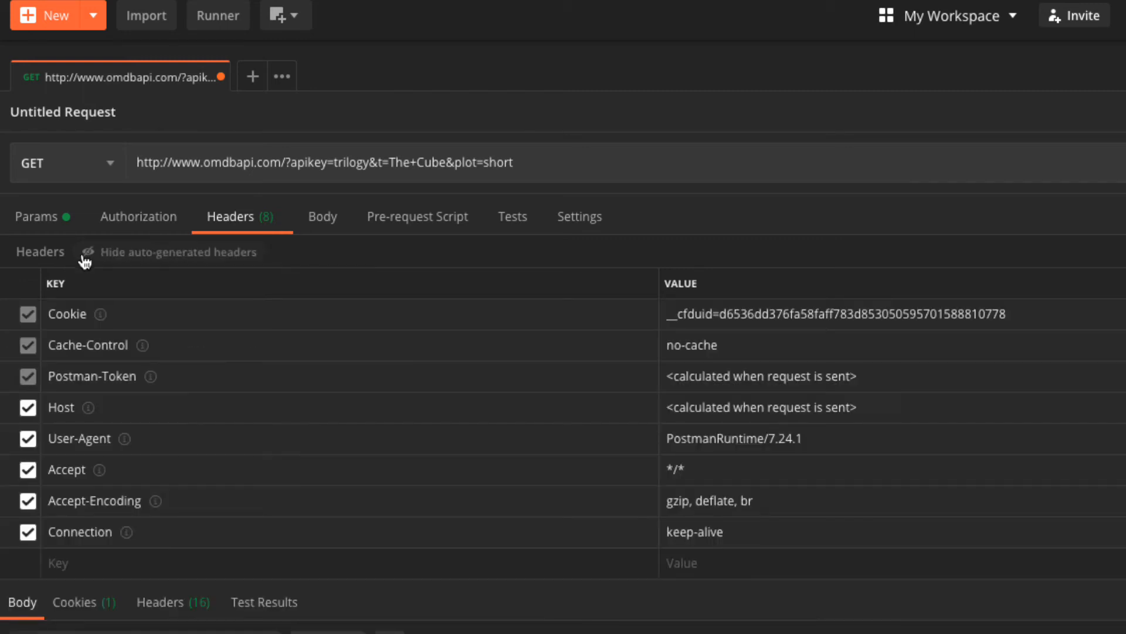